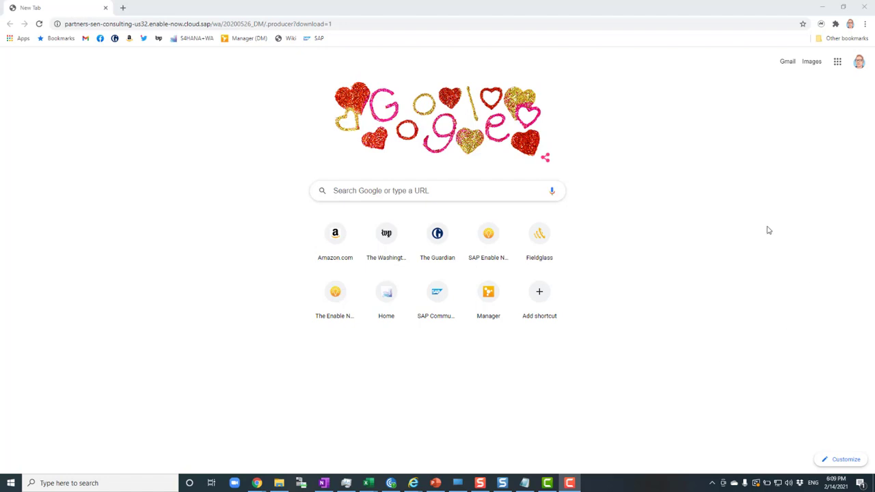
Load the Producer download address for workarea 20200526_DM in the browser and launch the downloaded SAP Enable Now Producer file.
click(448, 11)
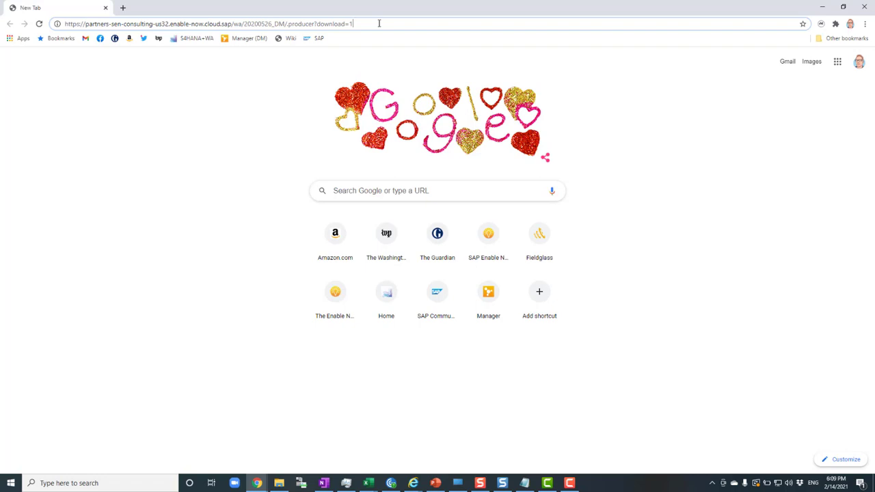
key(Return)
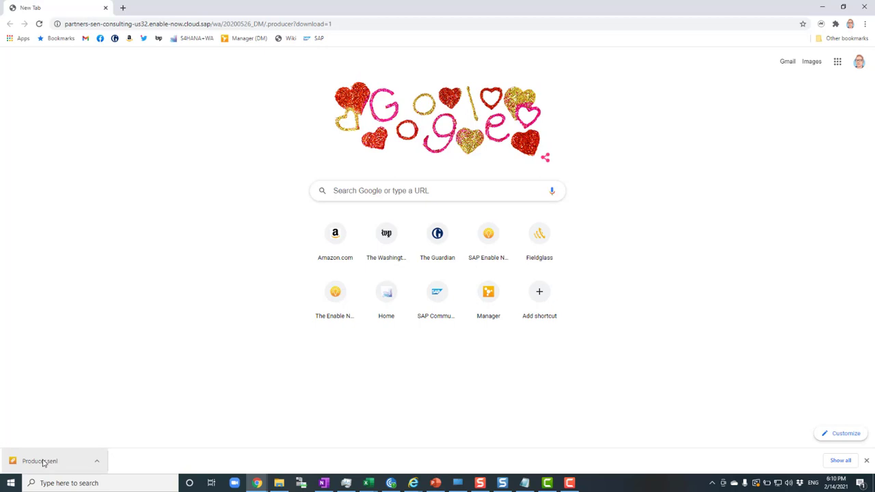
click(34, 463)
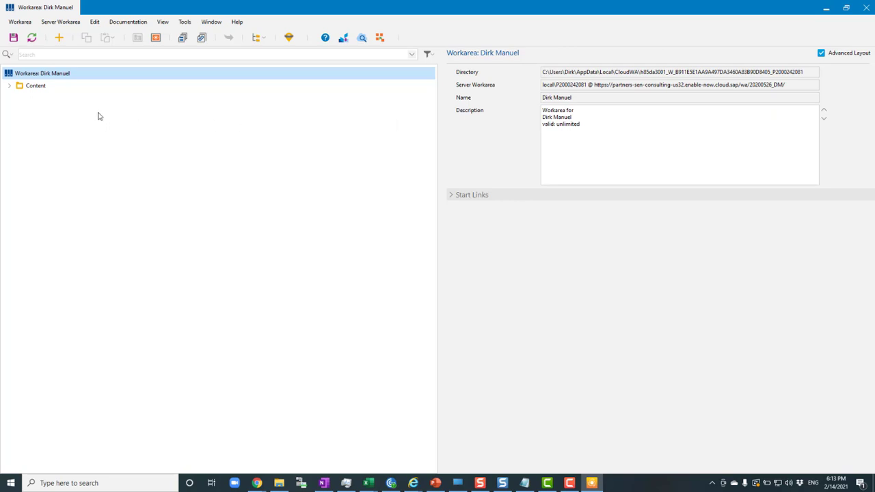
Expand the Content group, select the Invoicing a Customer project, and view the assignee in its Protocol properties.
click(9, 87)
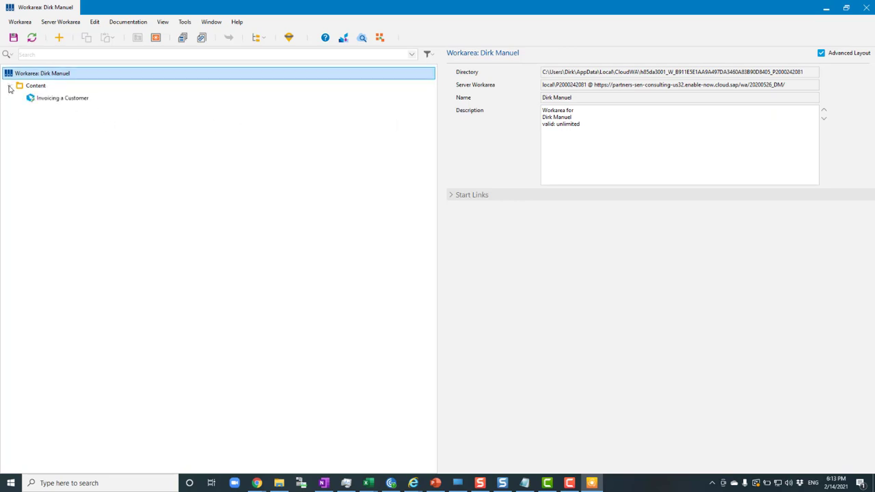
click(60, 99)
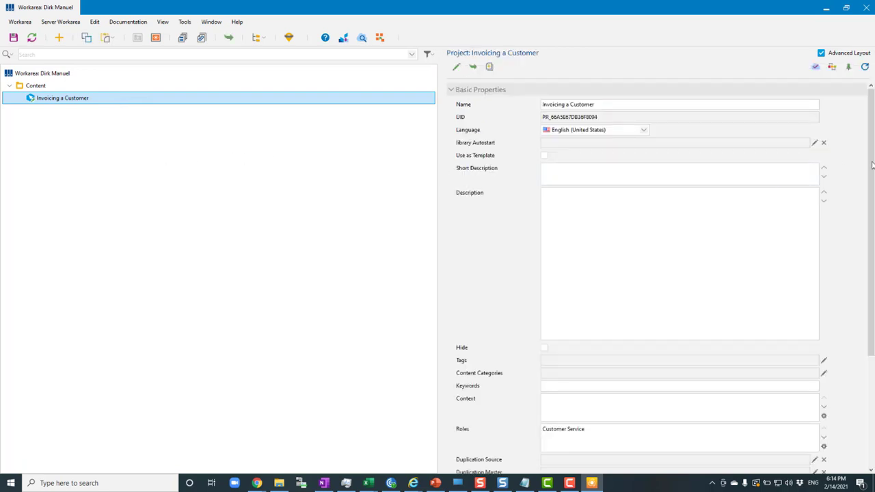
drag(872, 169, 869, 253)
click(453, 389)
click(466, 327)
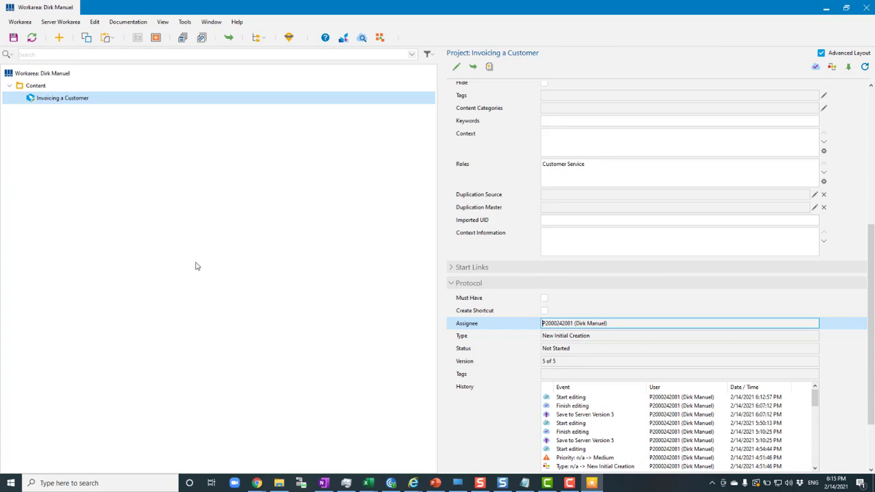
View the Content group's properties and enable the display of Resources in the workarea tree.
click(31, 86)
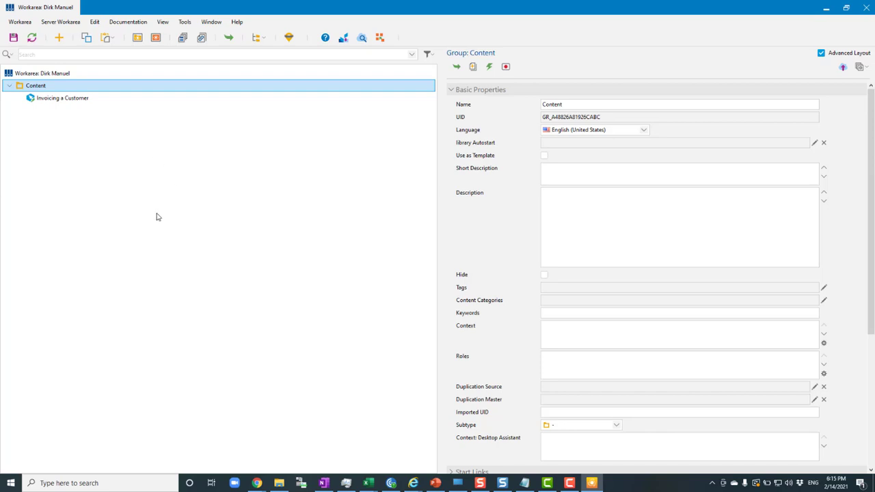
click(164, 22)
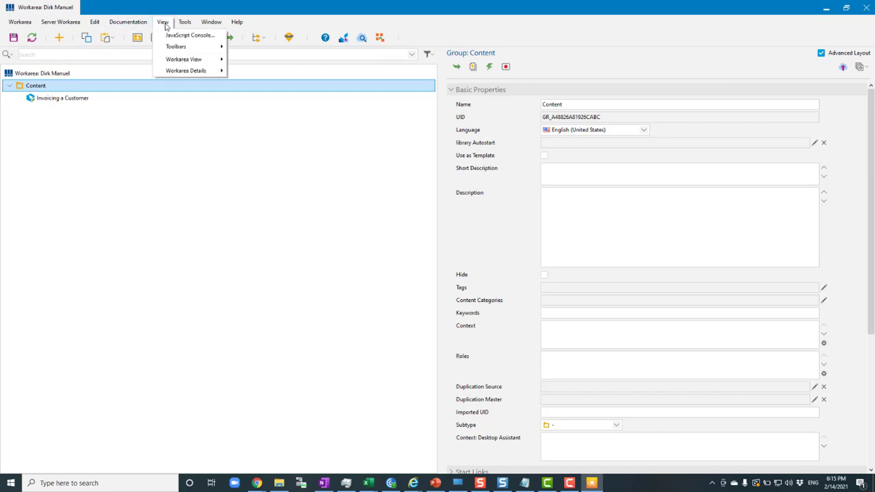
mouse_move(180, 72)
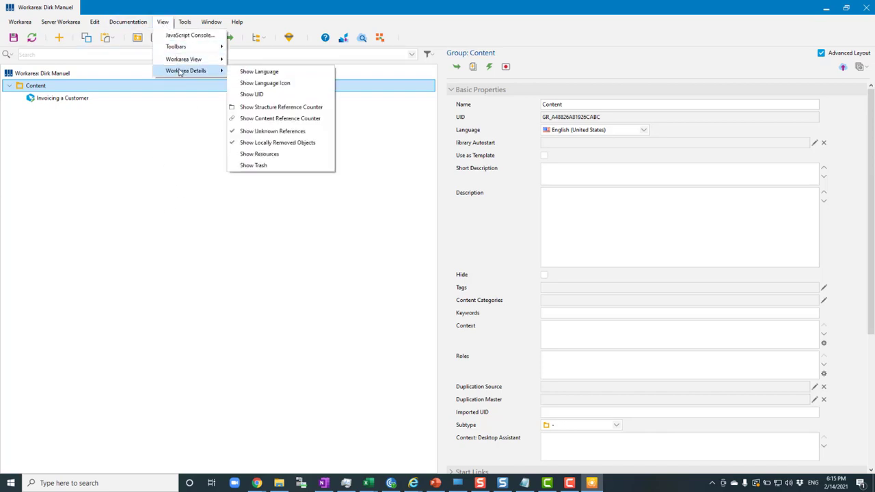
click(255, 155)
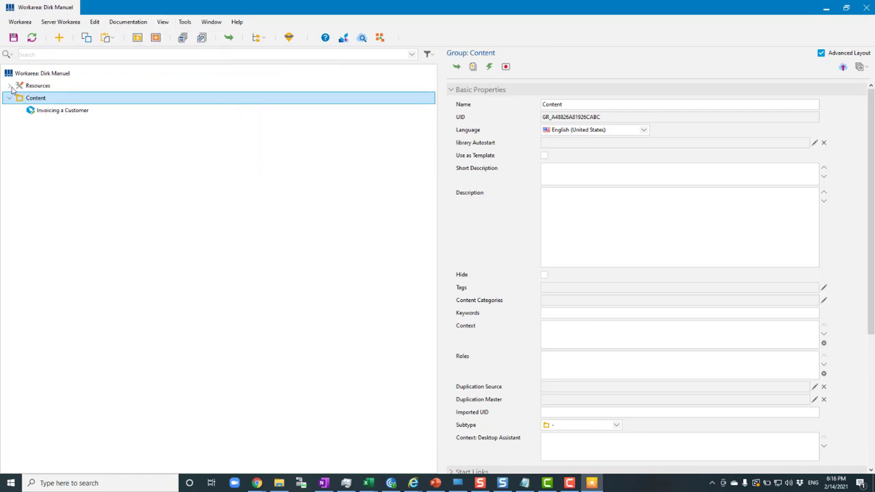
Examine the Resources categories and the adaptable resources such as Documentation Style, and collapse the Resources tree.
click(10, 86)
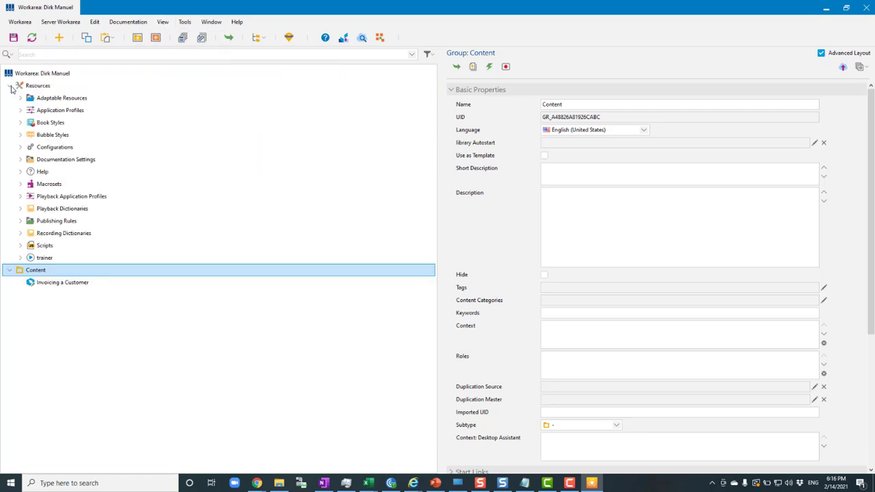
click(46, 247)
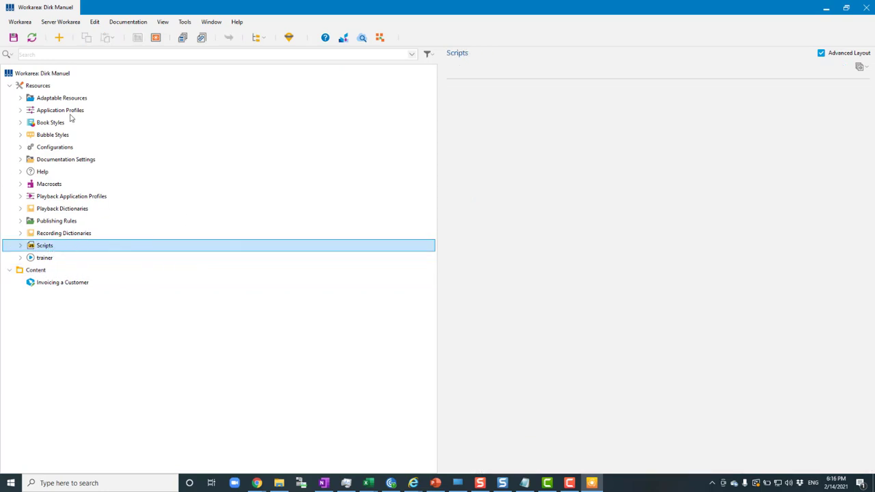
click(21, 100)
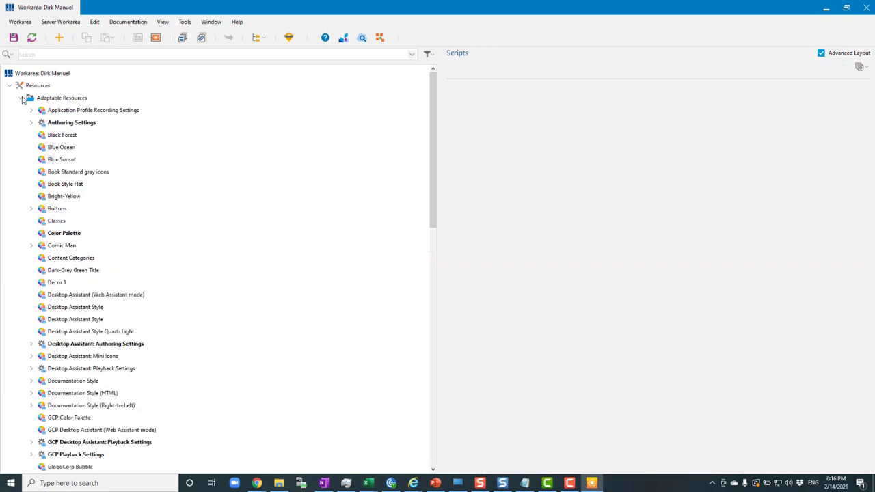
click(79, 308)
click(81, 383)
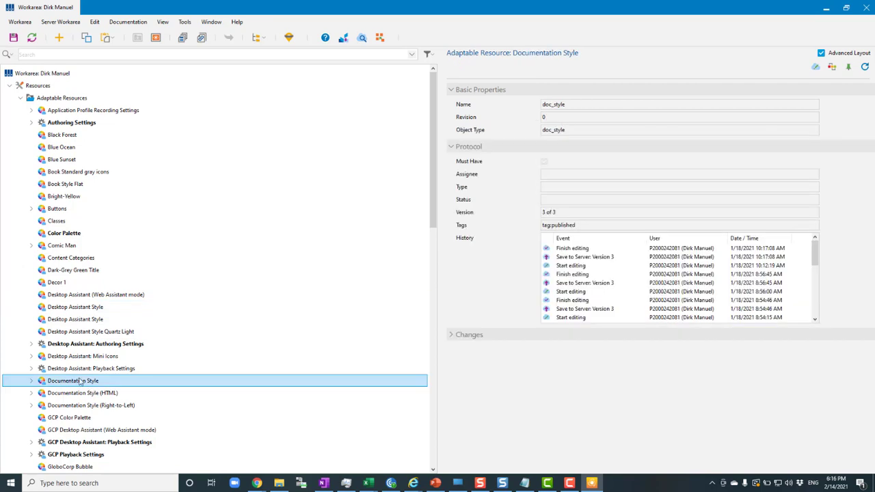
click(9, 87)
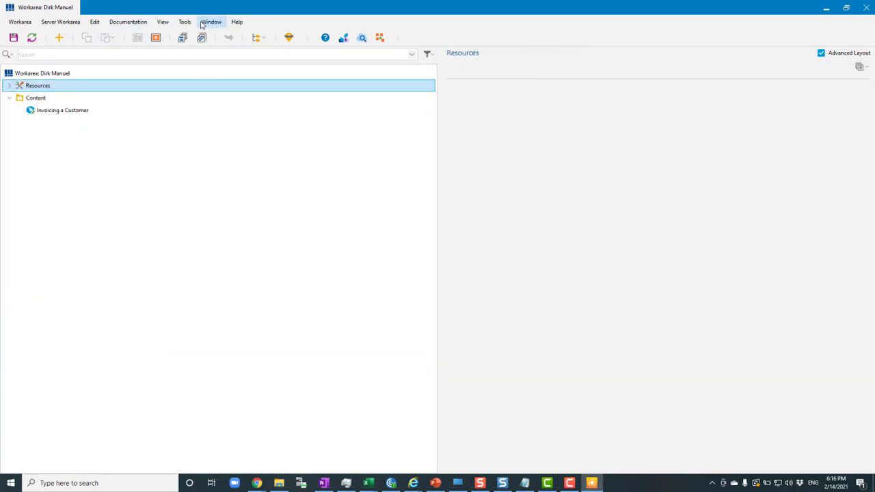
Hide Resources from the workarea tree again.
click(163, 23)
mouse_move(183, 71)
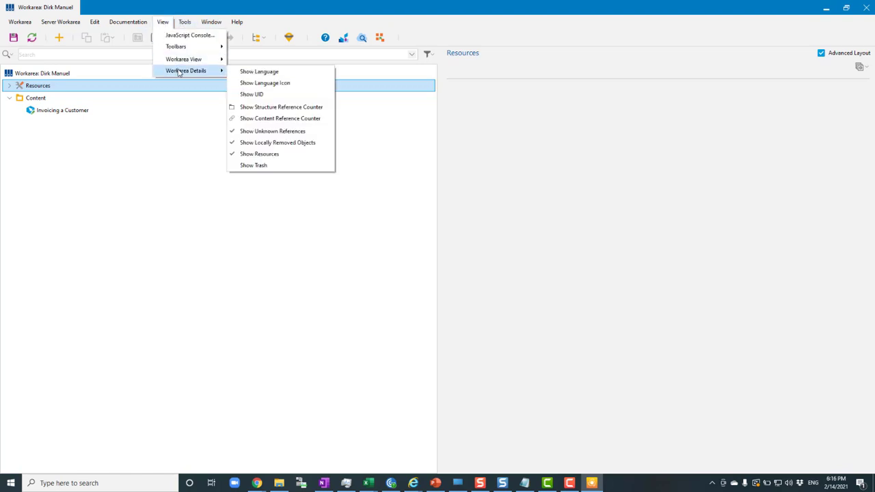
click(260, 153)
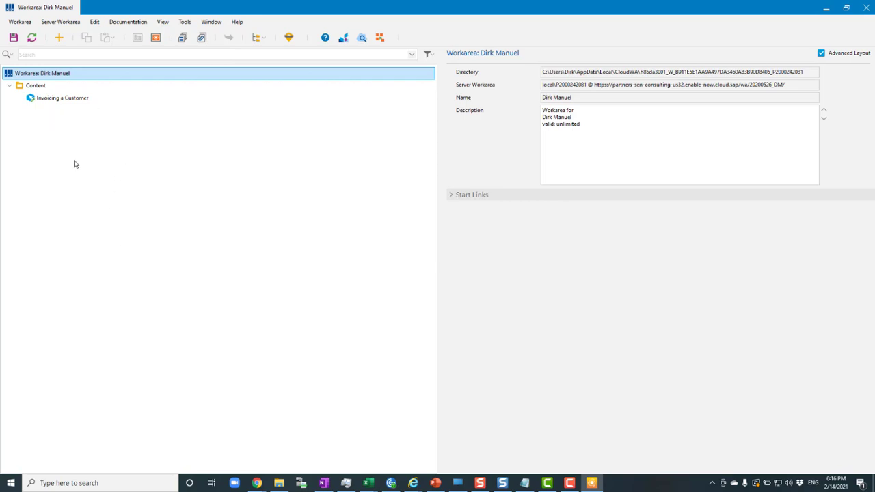
Start checking out objects from the server workarea and expand Root and its GloboCorp Training group in the object tree.
click(64, 99)
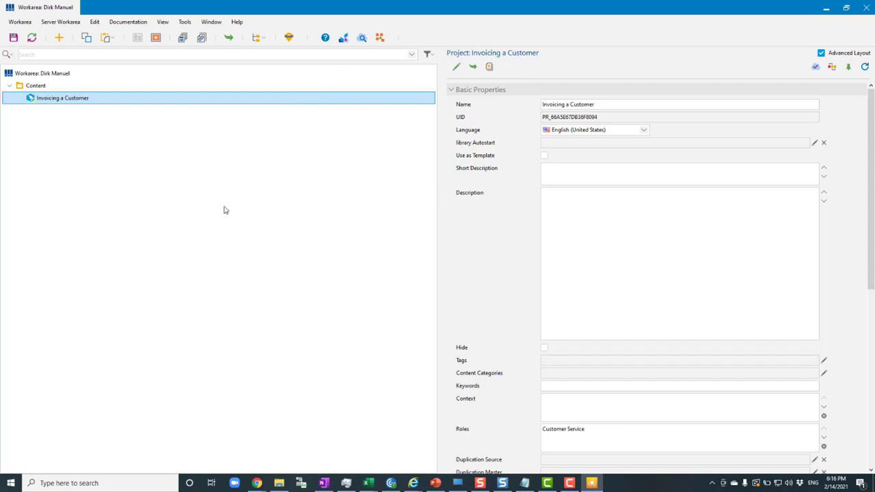
click(815, 68)
click(66, 22)
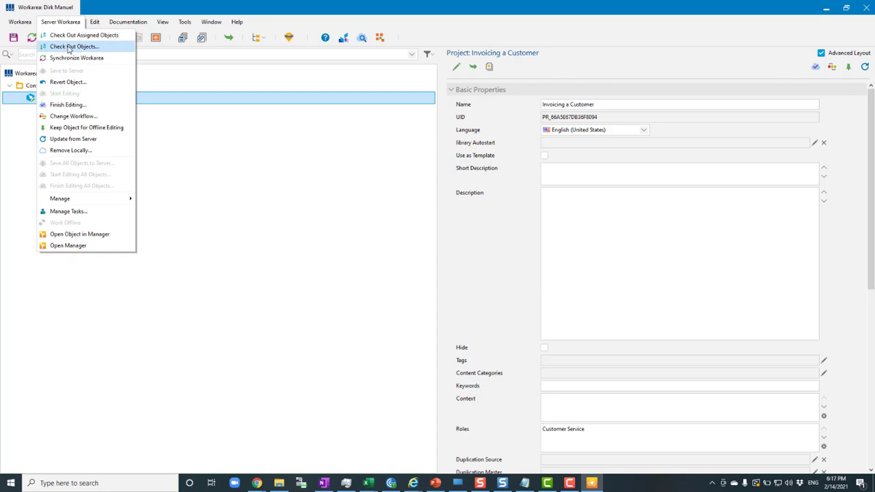
click(113, 48)
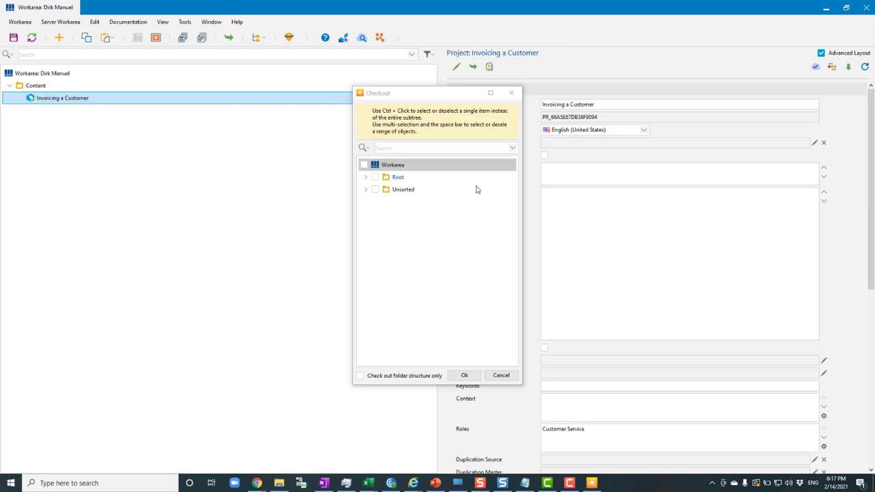
click(399, 179)
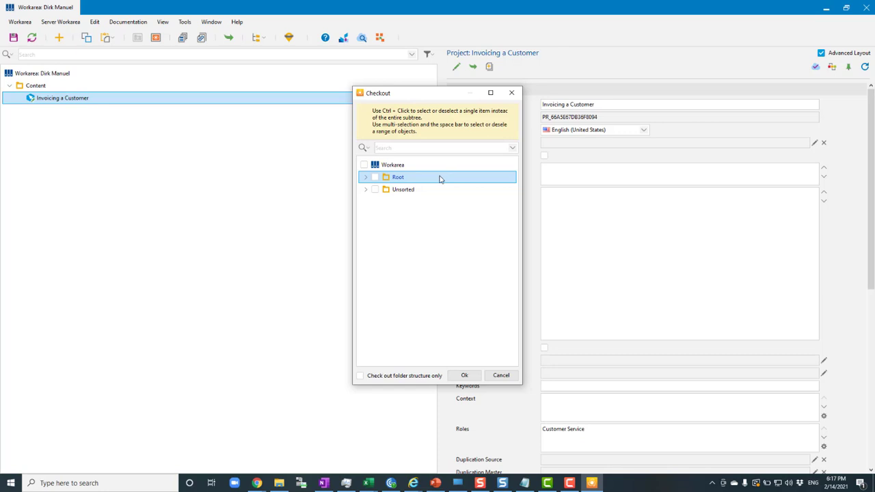
click(366, 178)
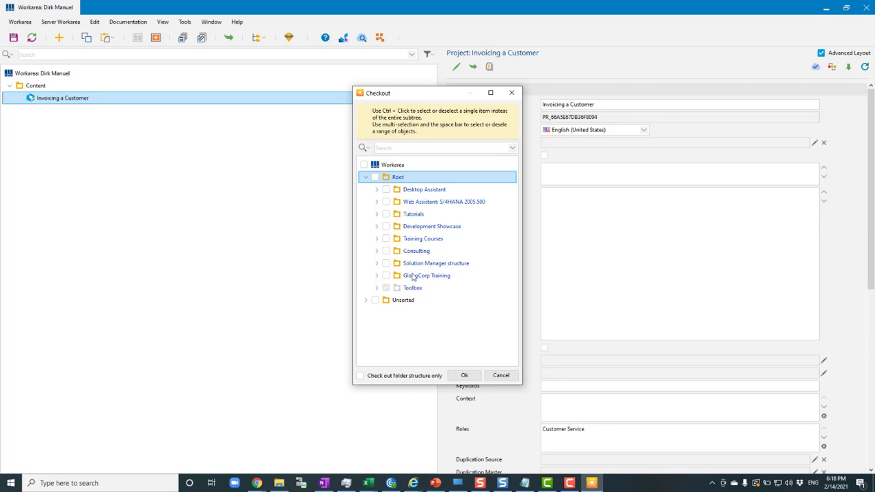
click(376, 276)
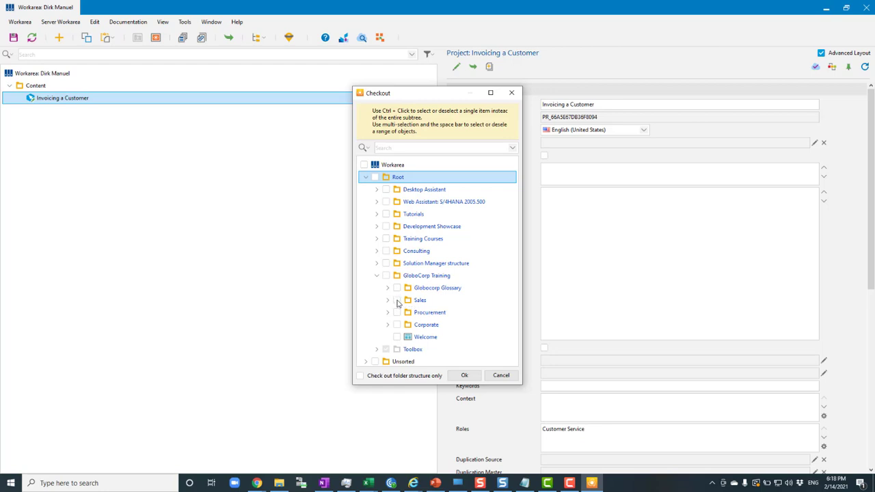
Check out the Sales group with its content plus its parent groups GloboCorp Training and Root, and set Root as local root group.
click(396, 301)
click(388, 300)
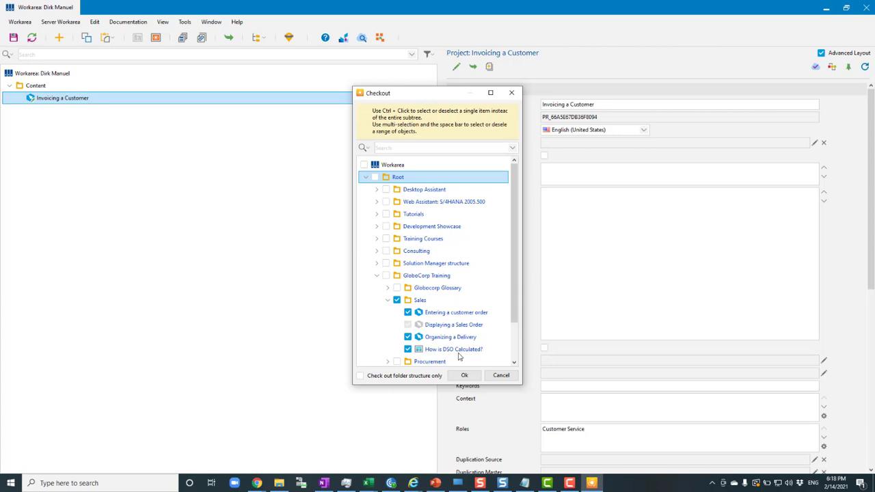
click(388, 300)
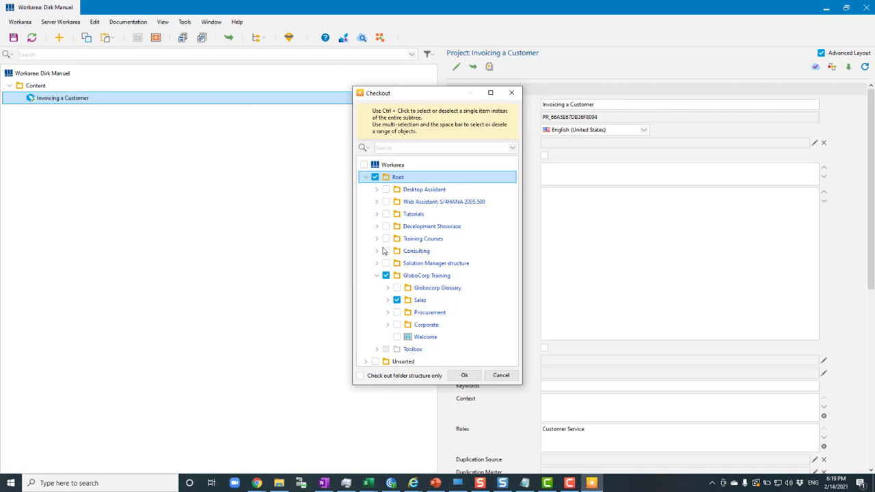
click(466, 376)
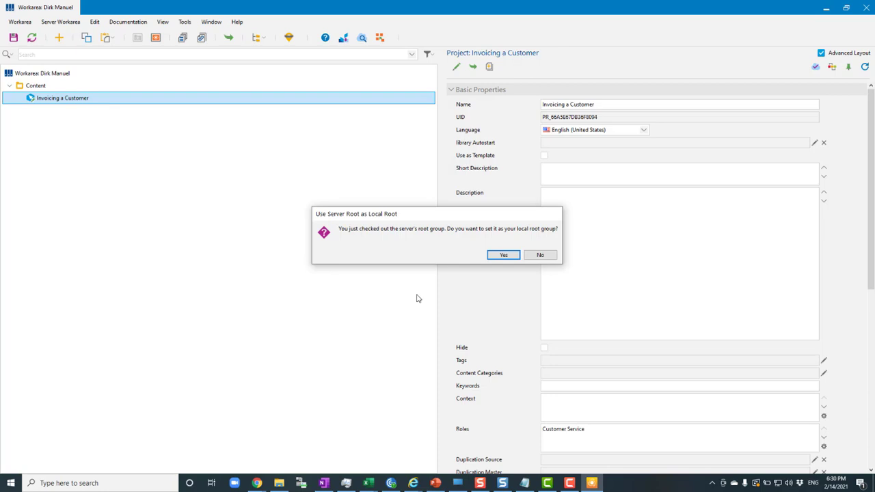
click(506, 254)
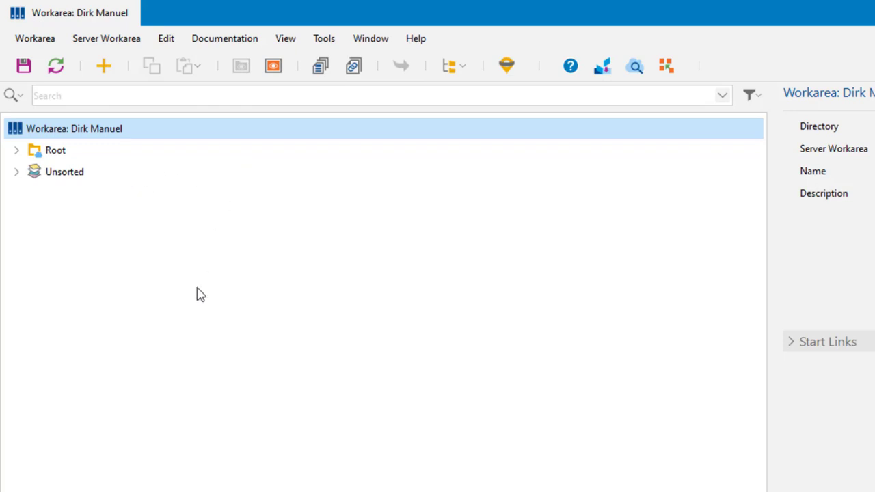
Expand Root, GloboCorp Training and Sales in the workarea tree and select the Invoicing a Customer project.
click(17, 152)
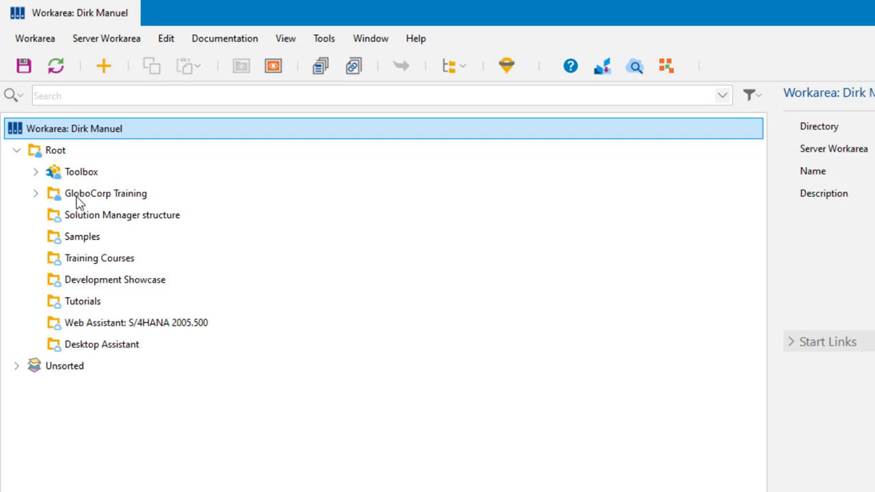
click(35, 195)
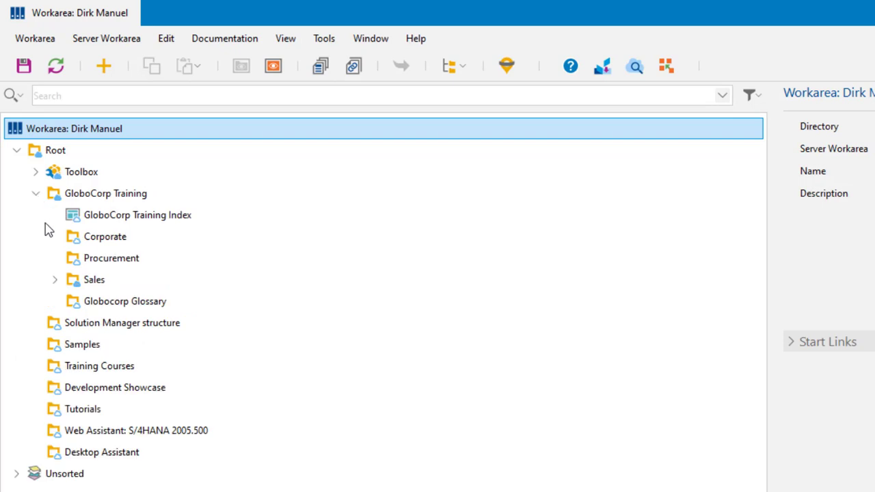
click(55, 280)
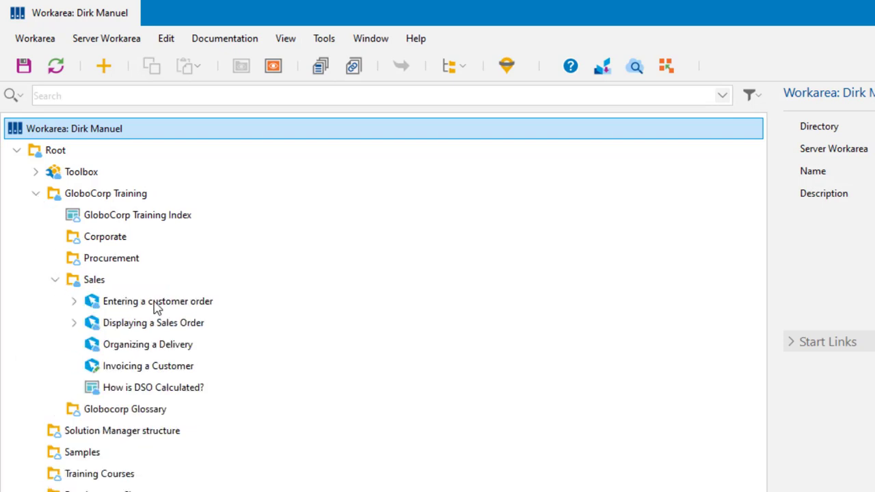
click(117, 372)
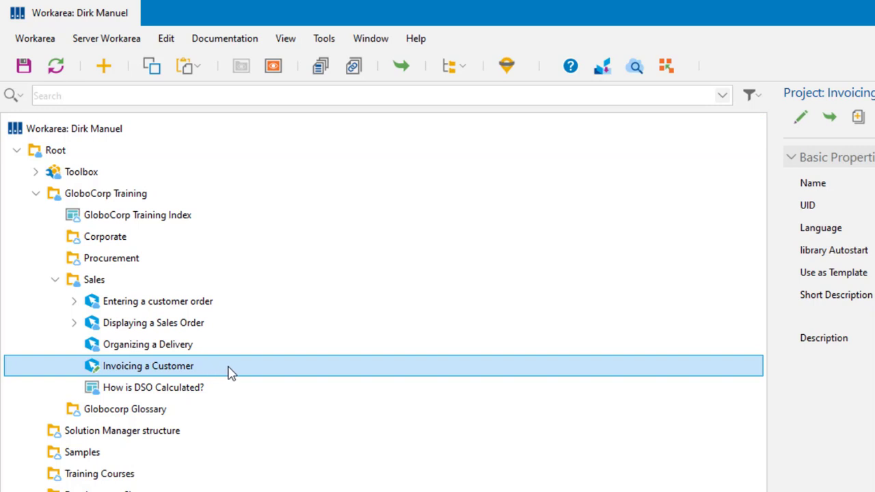
Compare the Sales and Procurement groups, and examine the Protocol properties of the Toolbox group.
click(97, 282)
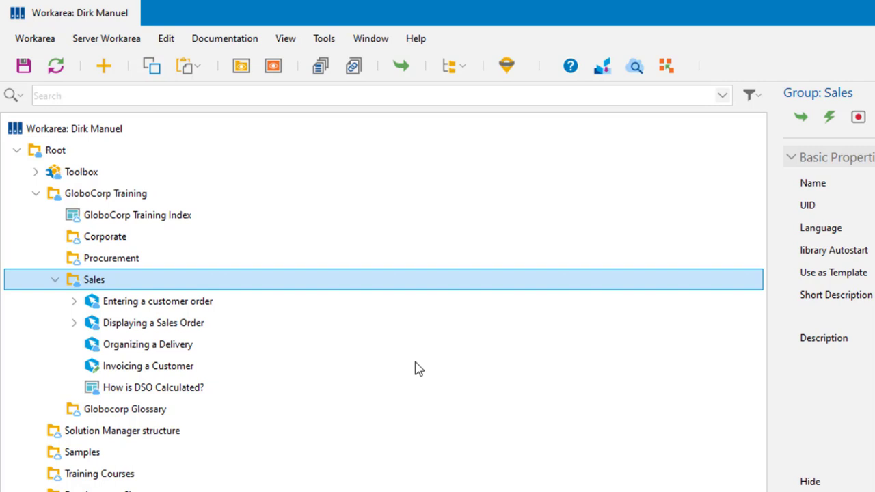
click(119, 263)
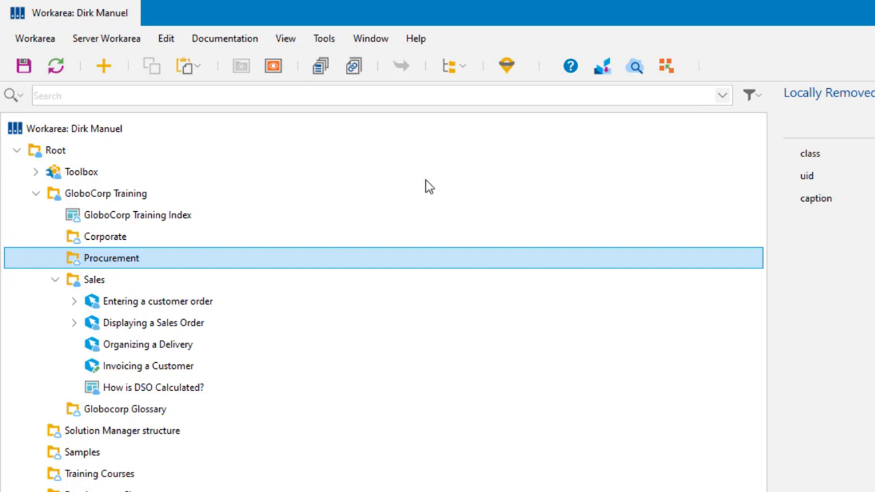
click(88, 177)
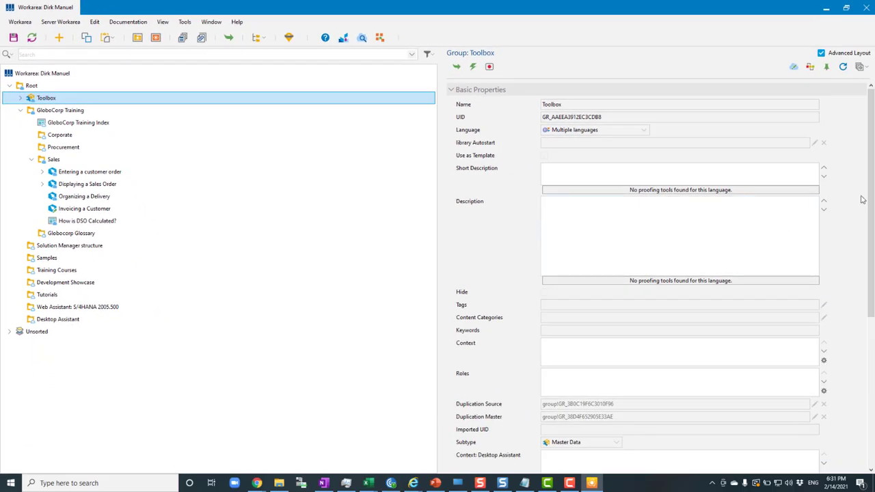
drag(871, 201, 871, 360)
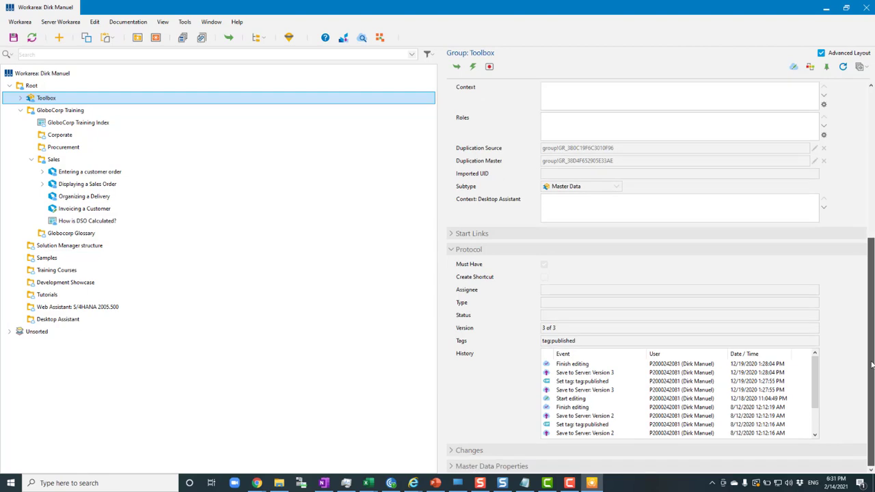
Examine the Toolbox group's Must Have property and the subgroups it contains, leaving the group collapsed in the tree.
click(485, 265)
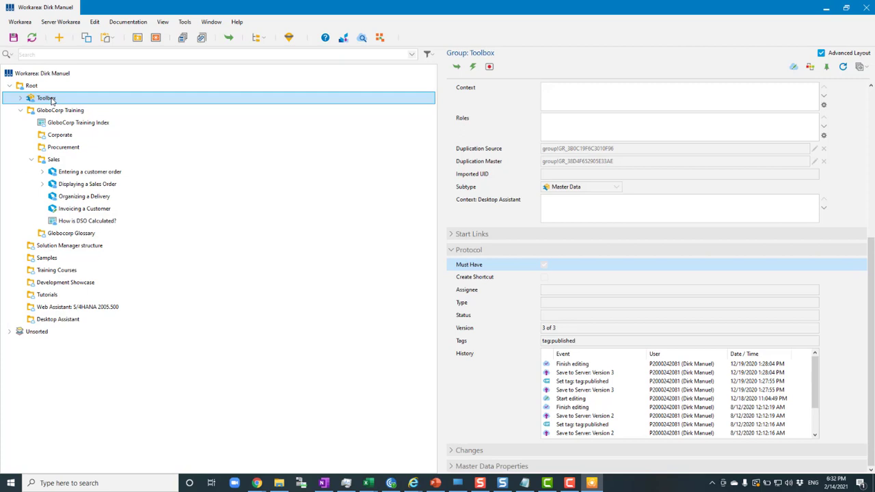
click(20, 98)
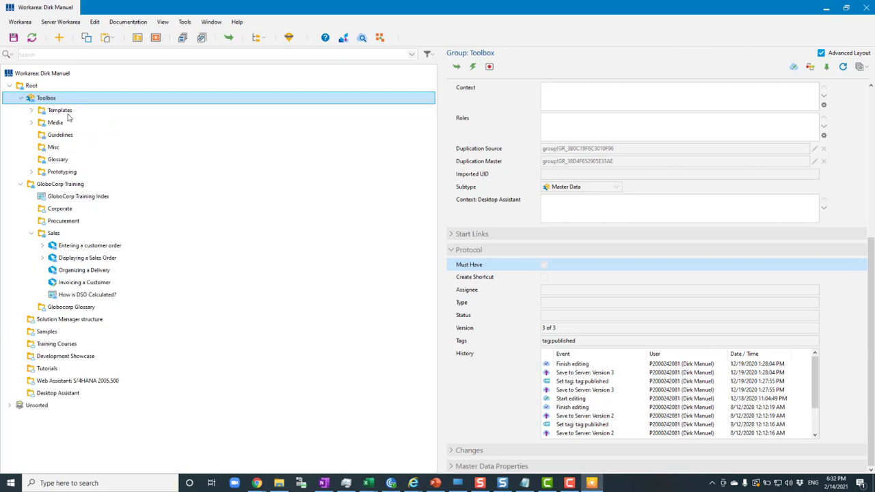
click(21, 98)
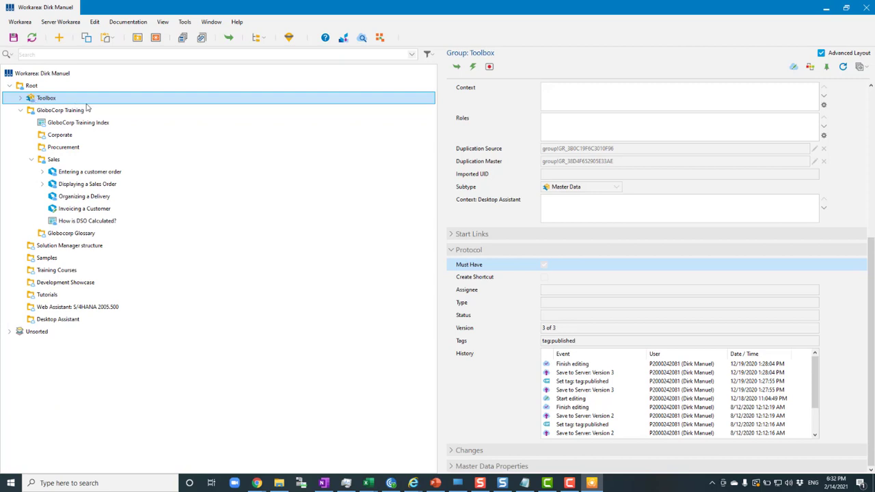
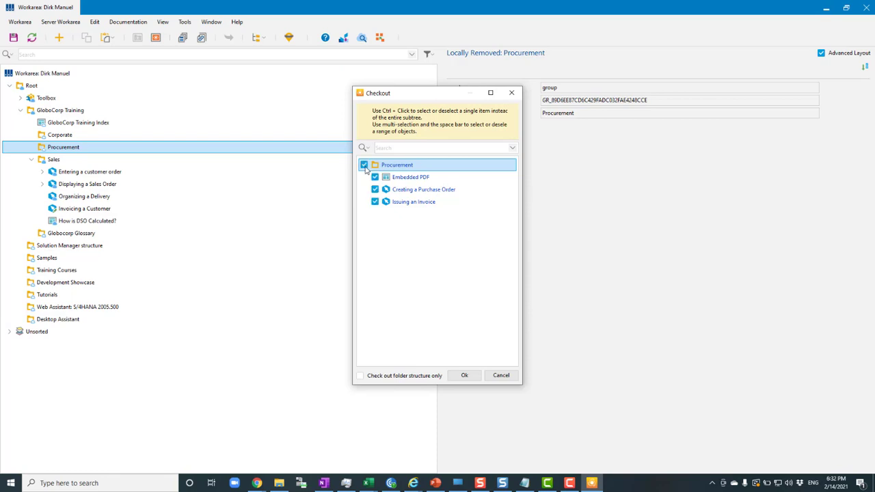
Check out the Procurement group with all its content and review its objects in the workarea tree.
click(464, 376)
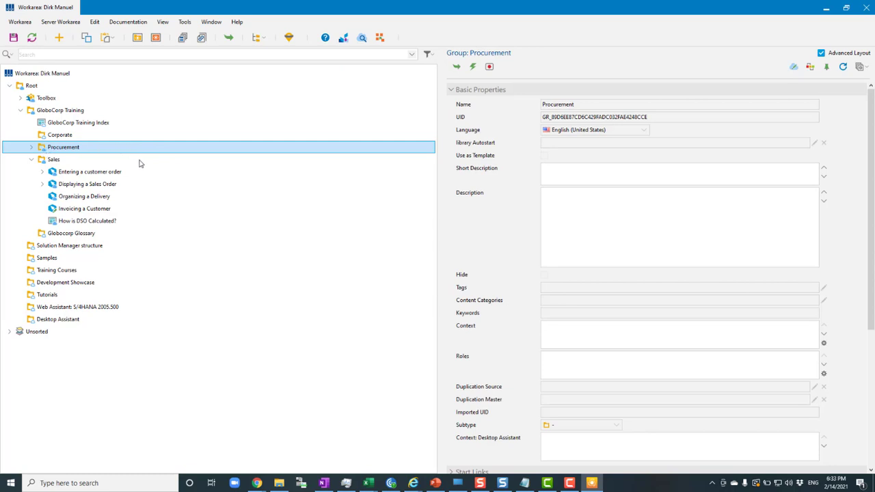
click(31, 147)
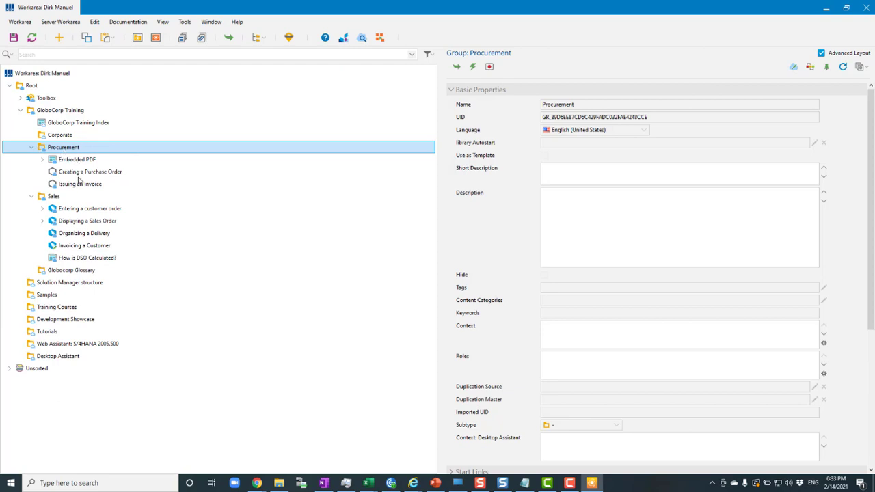
click(32, 148)
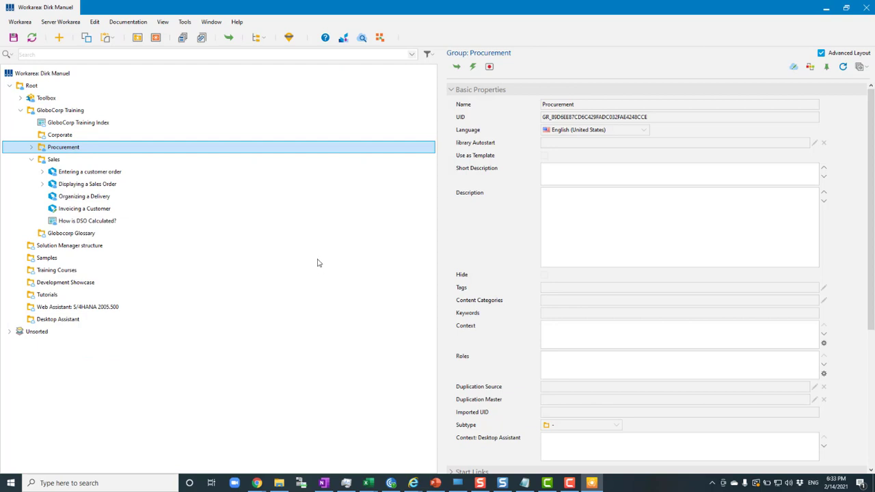
Remove the Procurement group and its content locally from the workarea.
right_click(70, 149)
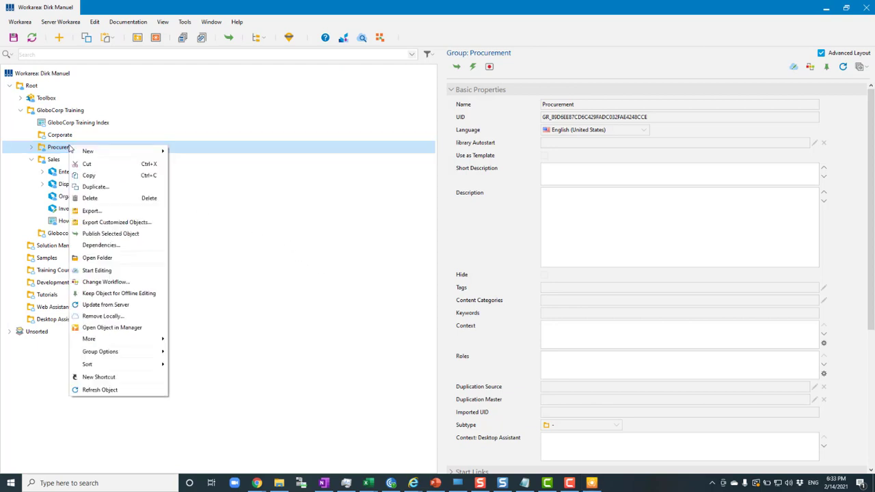
click(102, 316)
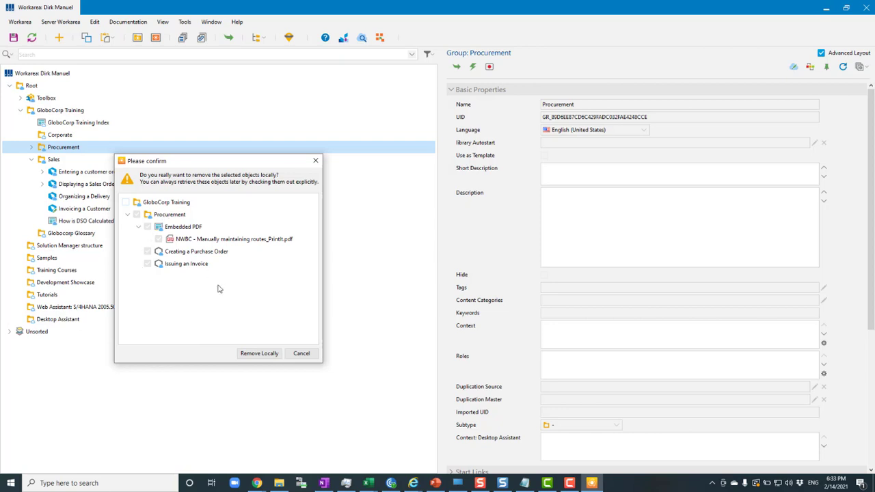
click(256, 353)
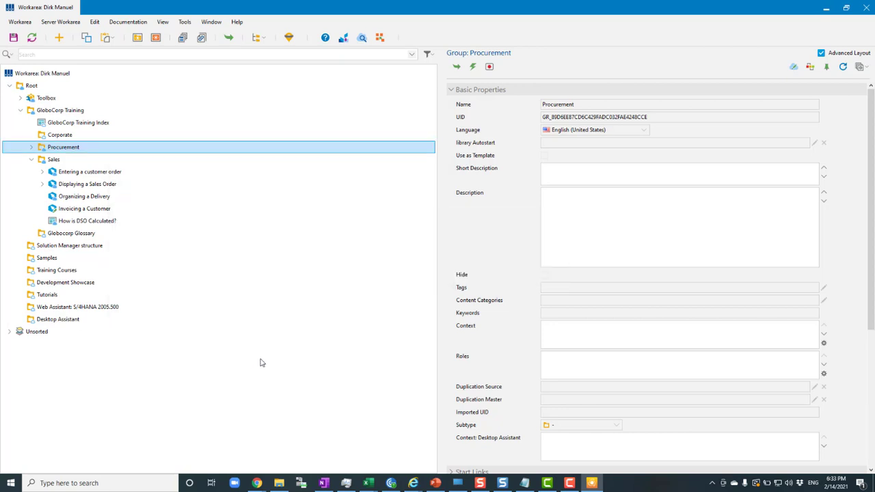